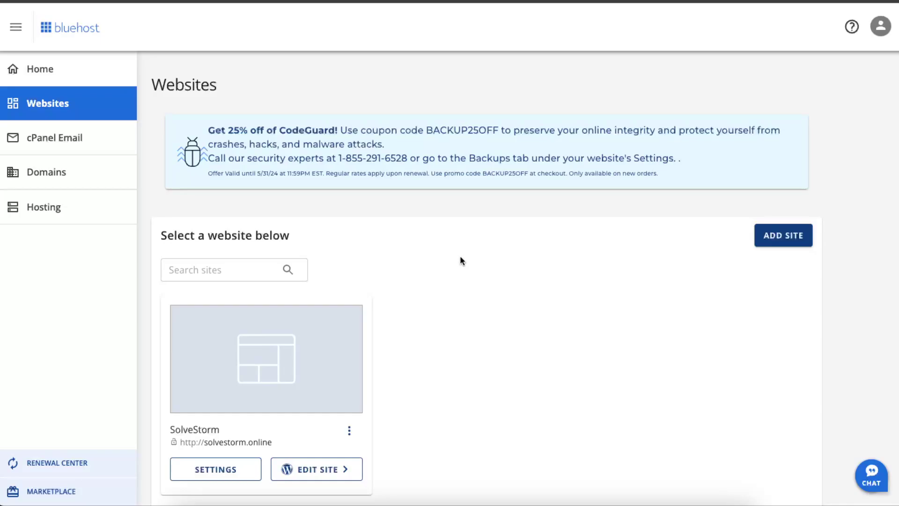
Step: Scroll down the Bluehost Websites page to the SolveStorm site card
scroll(461, 268, down, 1)
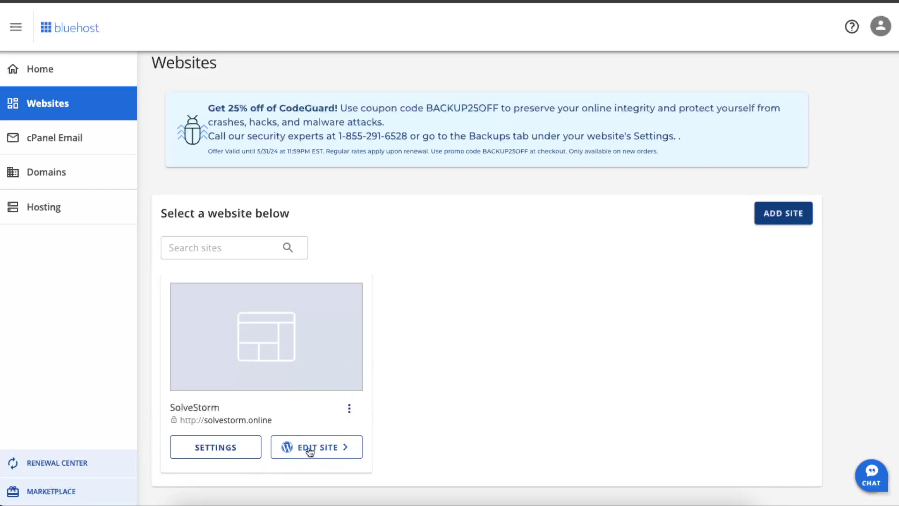
Step: Open the SolveStorm site's settings and search the plugin directory for 'smtp'
click(240, 450)
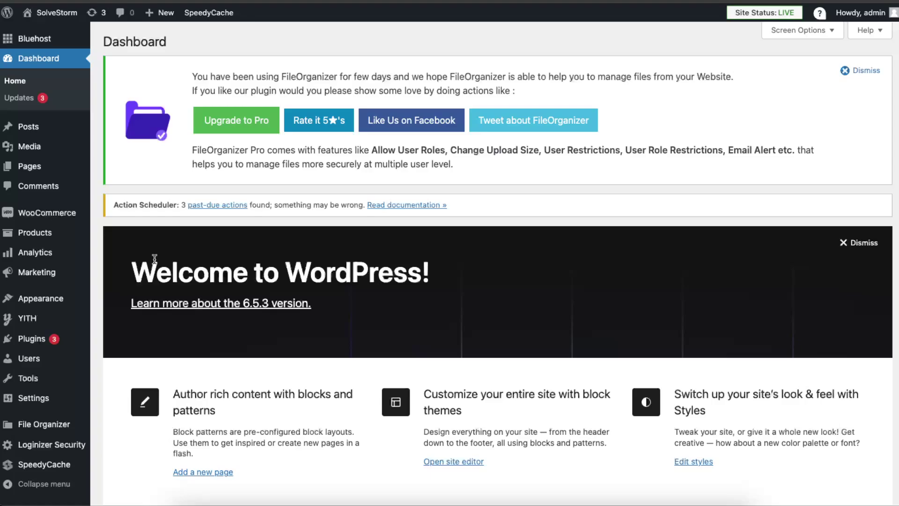
scroll(154, 260, down, 1)
mouse_move(23, 344)
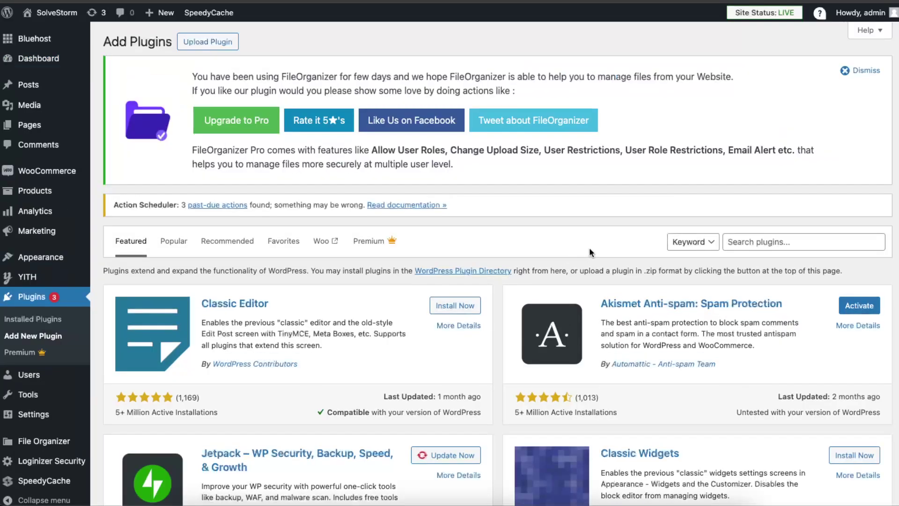
click(784, 242)
text(smtp)
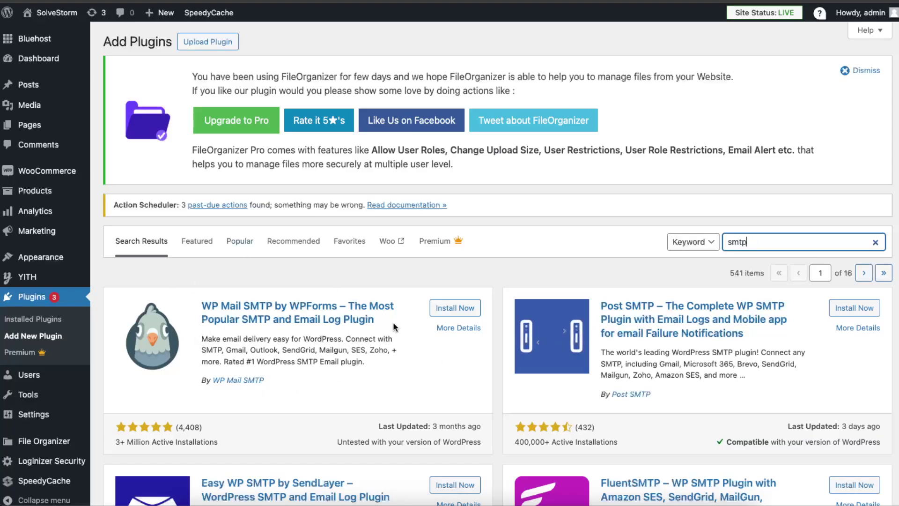
Step: Install and activate WP Mail SMTP by WPForms, then launch its setup wizard
click(451, 313)
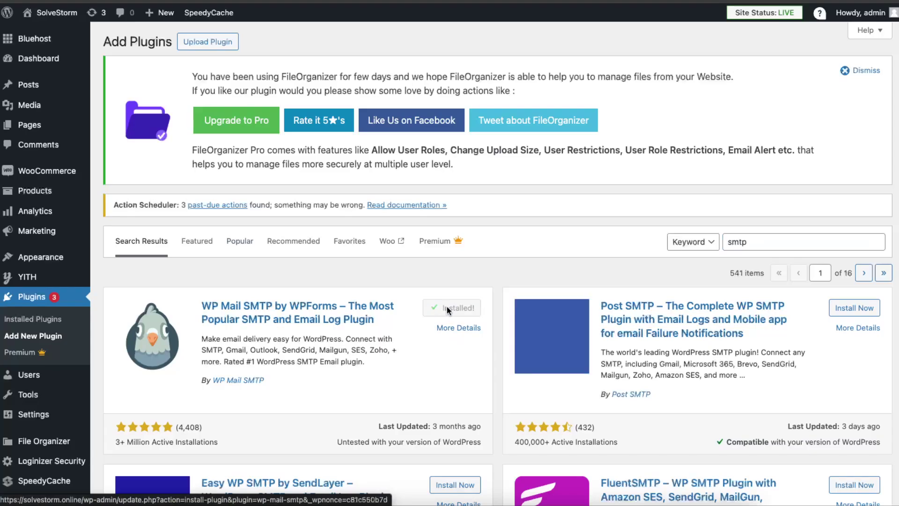
click(448, 310)
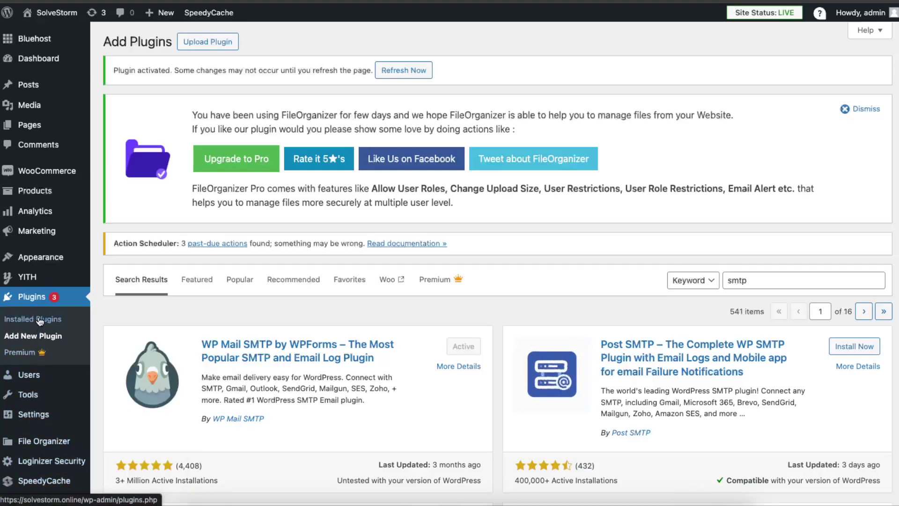
click(52, 316)
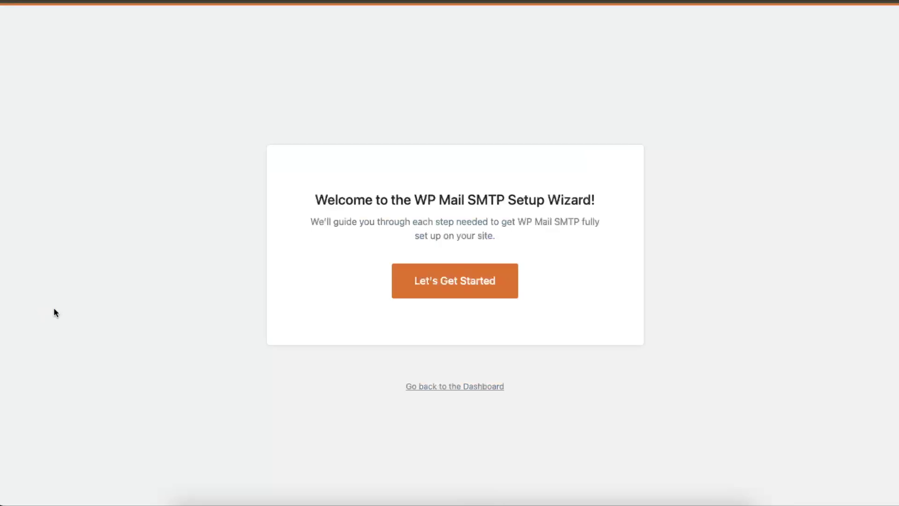
Step: Begin the WP Mail SMTP wizard and select Other SMTP as the mailer
click(454, 308)
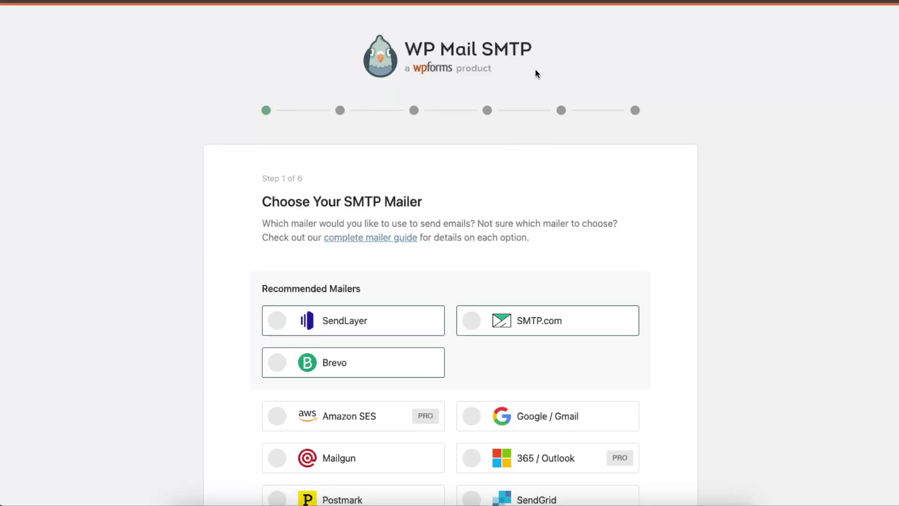
scroll(644, 135, down, 3)
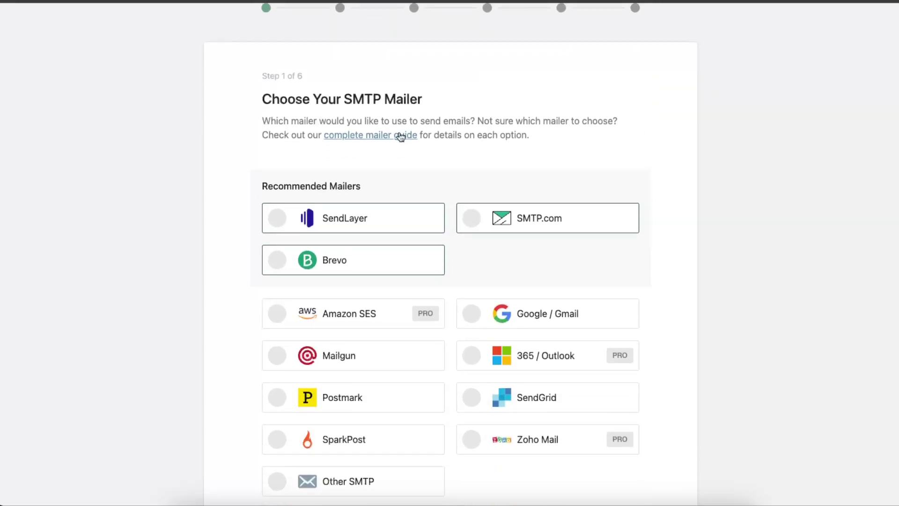
scroll(502, 50, up, 1)
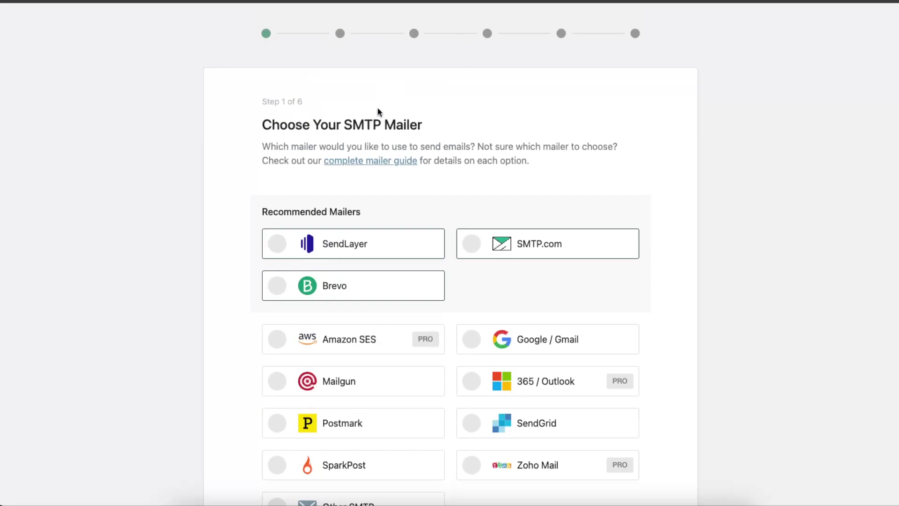
drag(311, 118, 410, 123)
click(411, 123)
scroll(496, 118, down, 3)
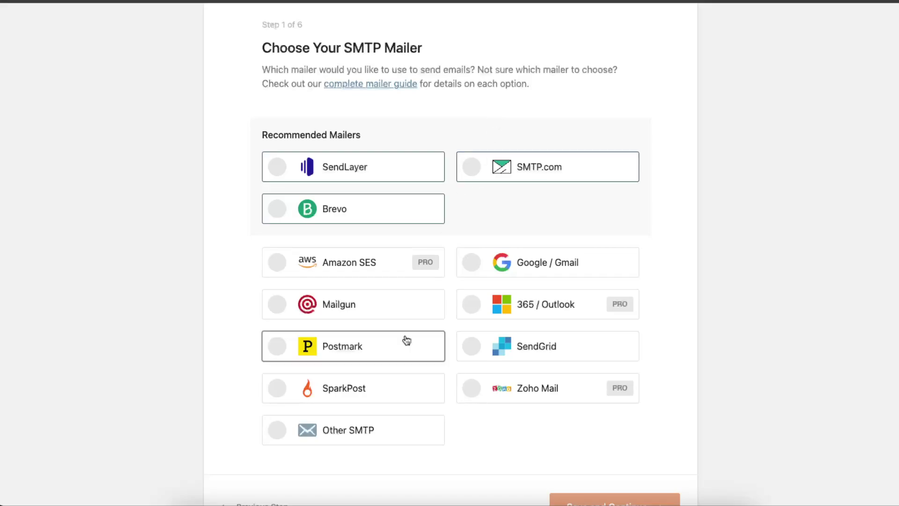
click(333, 437)
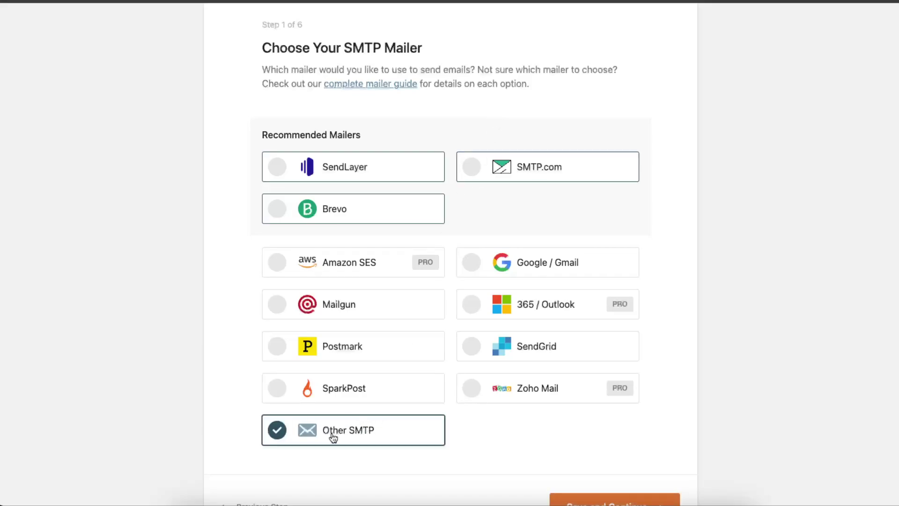
scroll(476, 418, down, 3)
Step: Show the SolveStorm site's ADVANCED hosting options and scroll to the cPanel card
scroll(508, 391, up, 2)
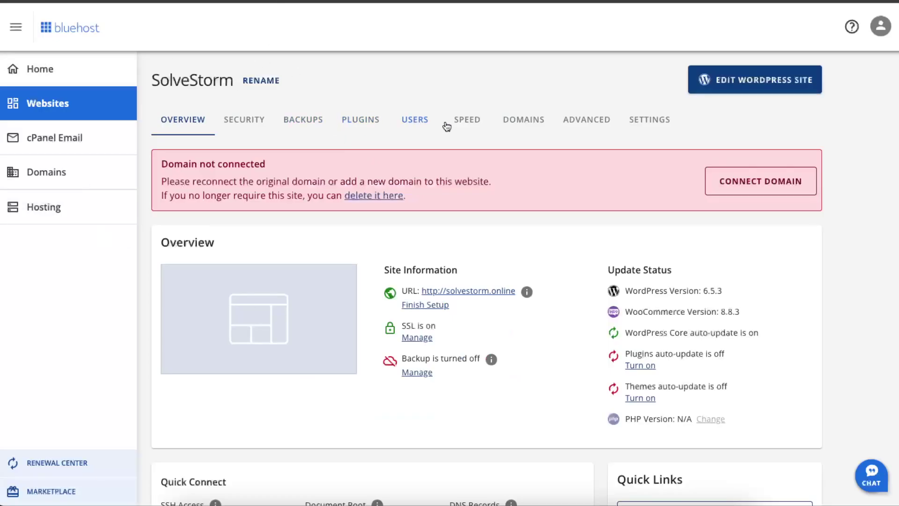
click(588, 121)
scroll(470, 254, down, 12)
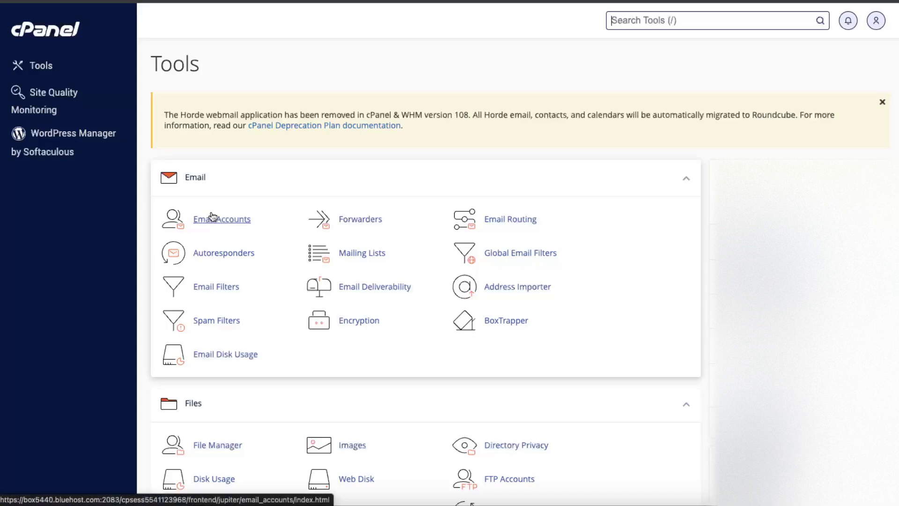
Step: Create a new email account from cPanel's Email Accounts list
click(213, 216)
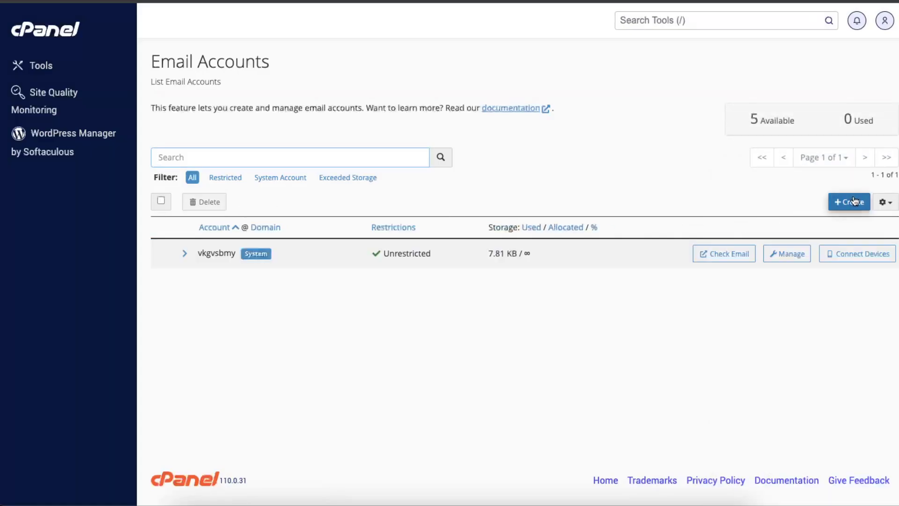
click(853, 201)
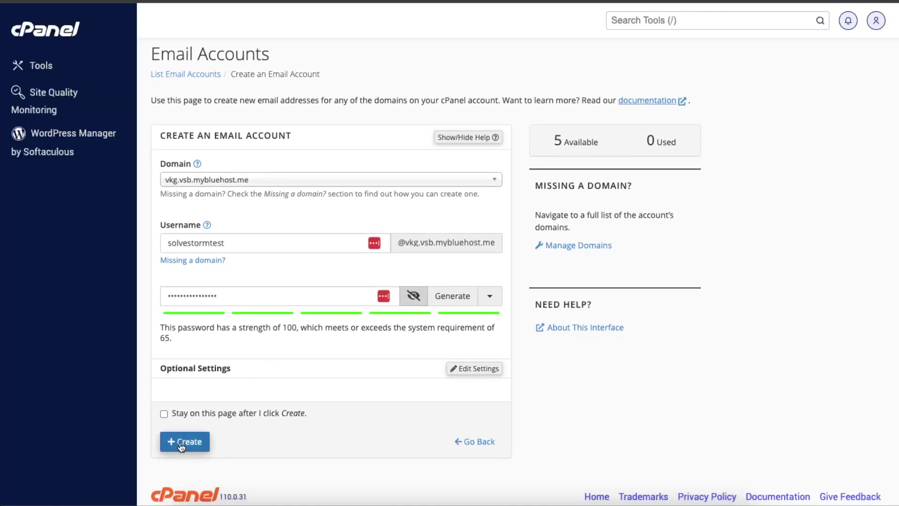
scroll(182, 447, down, 1)
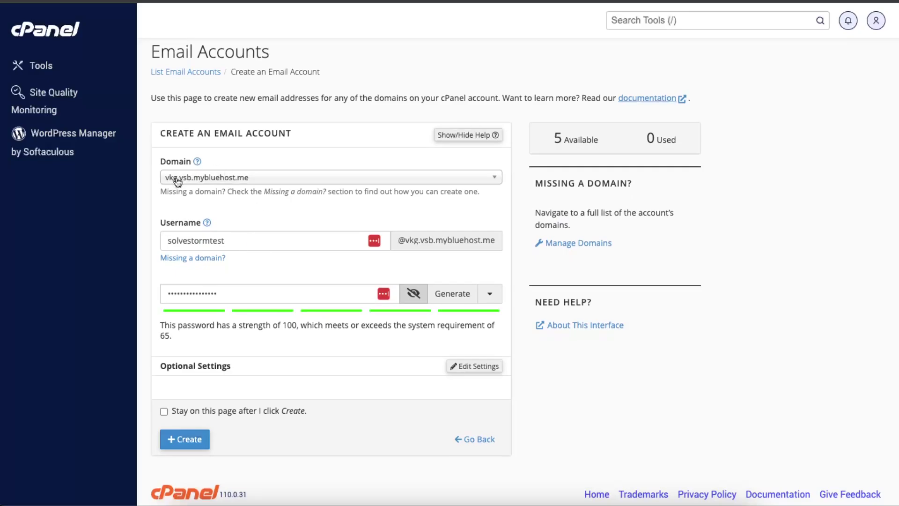
click(189, 439)
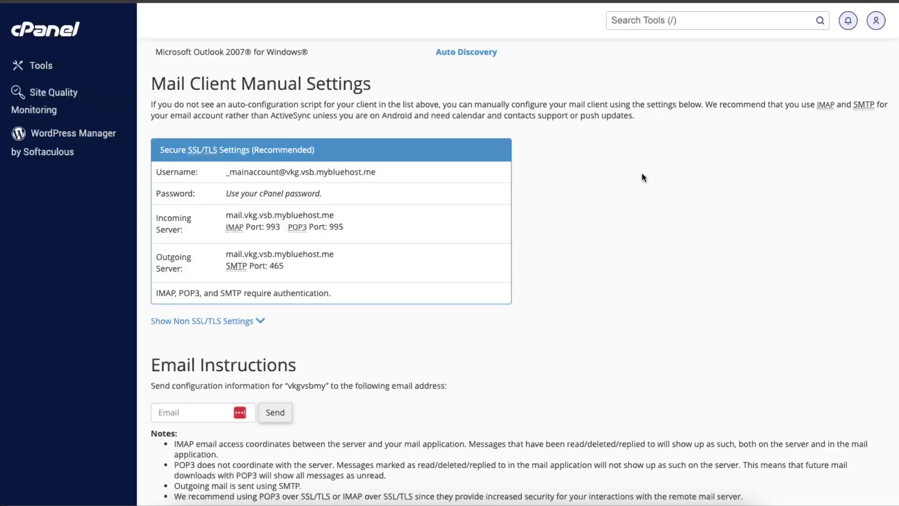
Step: Select the Secure SSL/TLS rows under Mail Client Manual Settings for copying
drag(170, 82, 369, 82)
click(373, 81)
drag(199, 158, 407, 305)
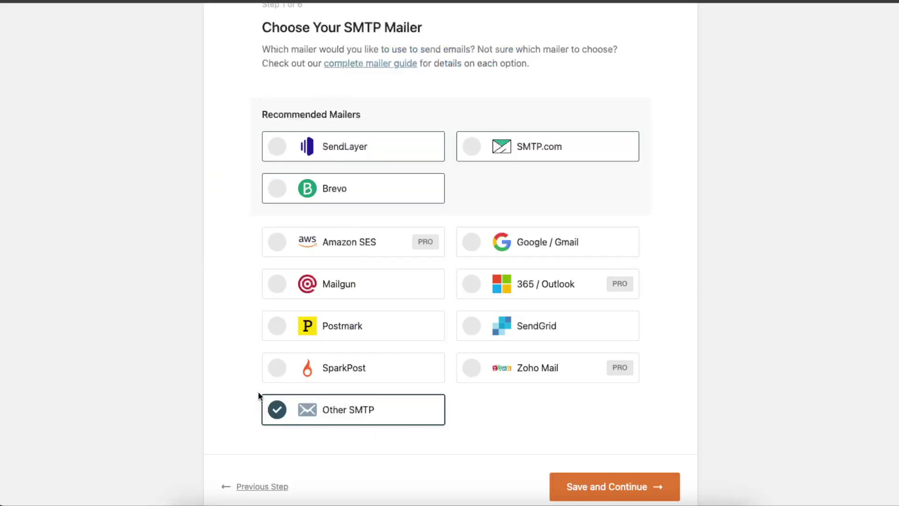
Step: Save Other SMTP as the chosen mailer and continue
scroll(207, 277, up, 4)
scroll(392, 200, down, 5)
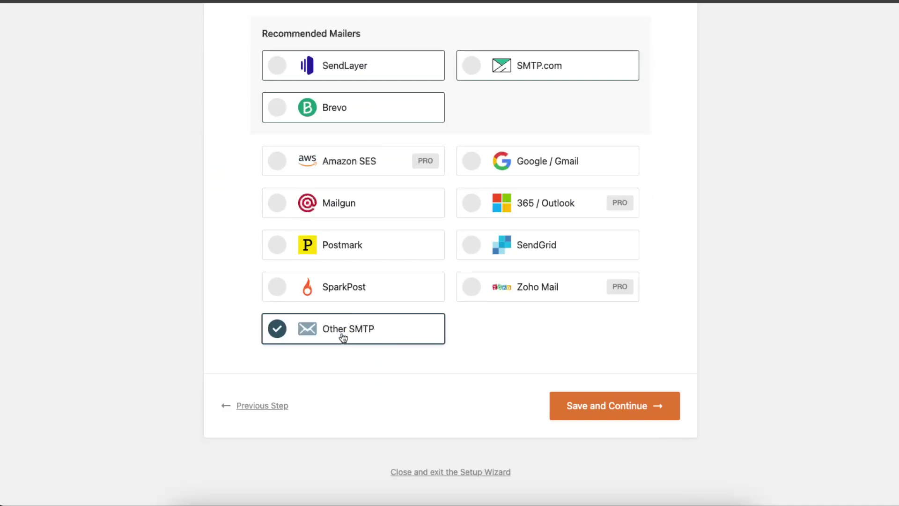
click(588, 411)
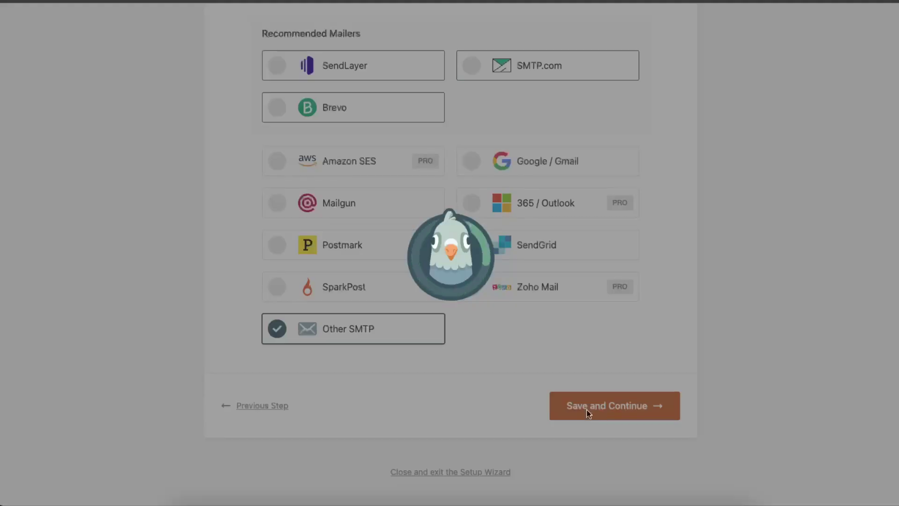
Step: Set encryption to TLS and paste the cPanel mail username into SMTP Username
scroll(412, 261, down, 1)
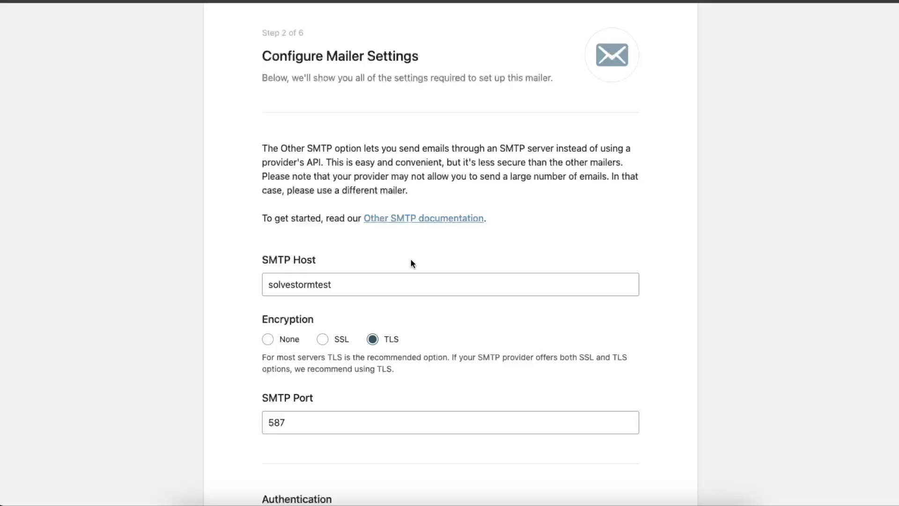
scroll(328, 310, down, 1)
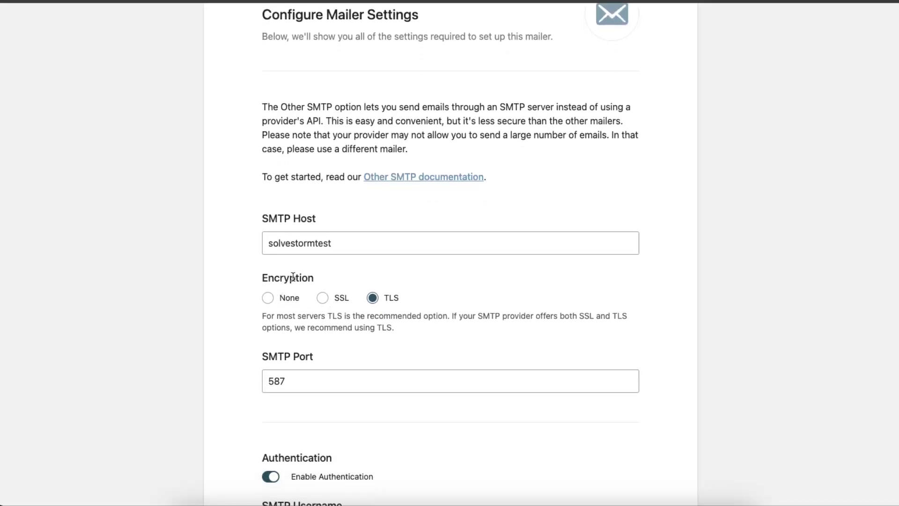
click(323, 298)
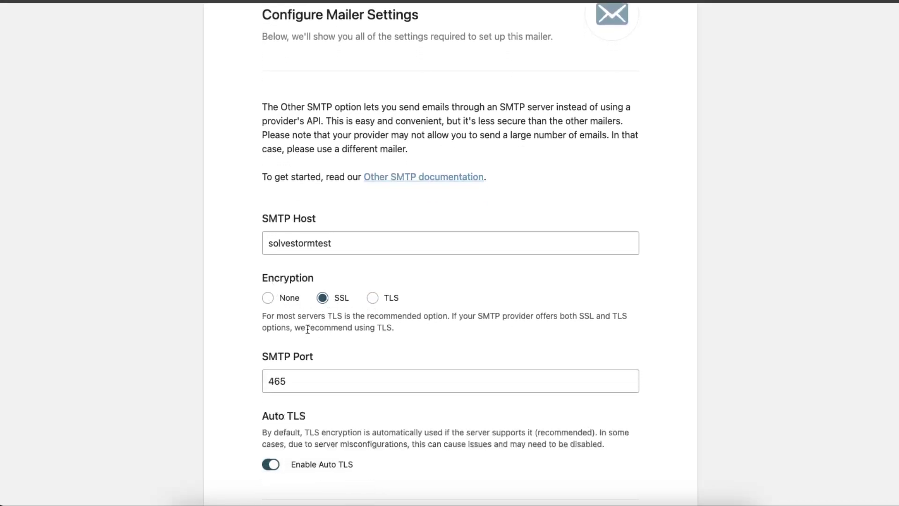
scroll(338, 305, down, 3)
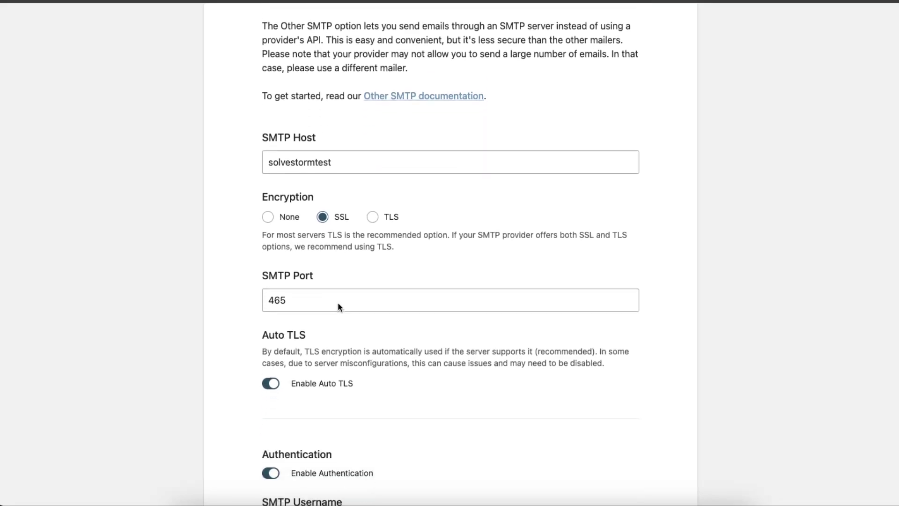
click(388, 218)
scroll(524, 256, down, 5)
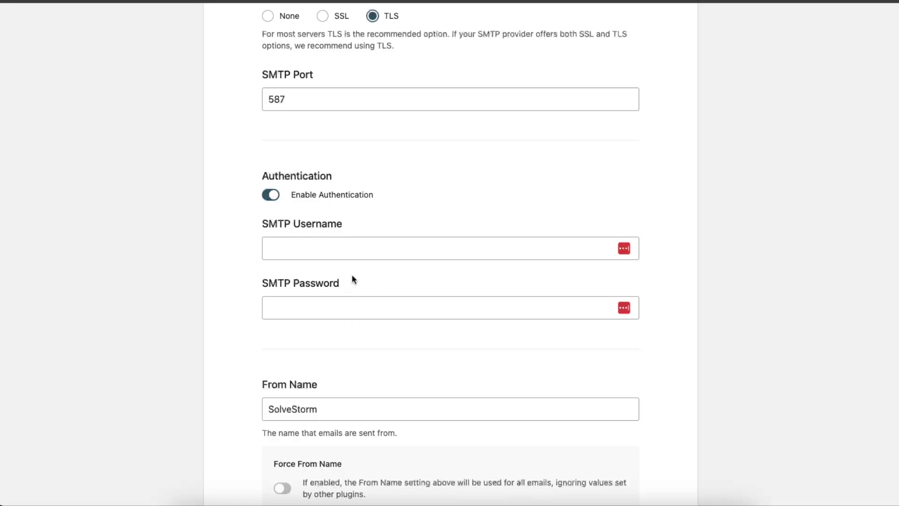
click(352, 248)
text(O)
key(BackSpace)
key(ctrl+v)
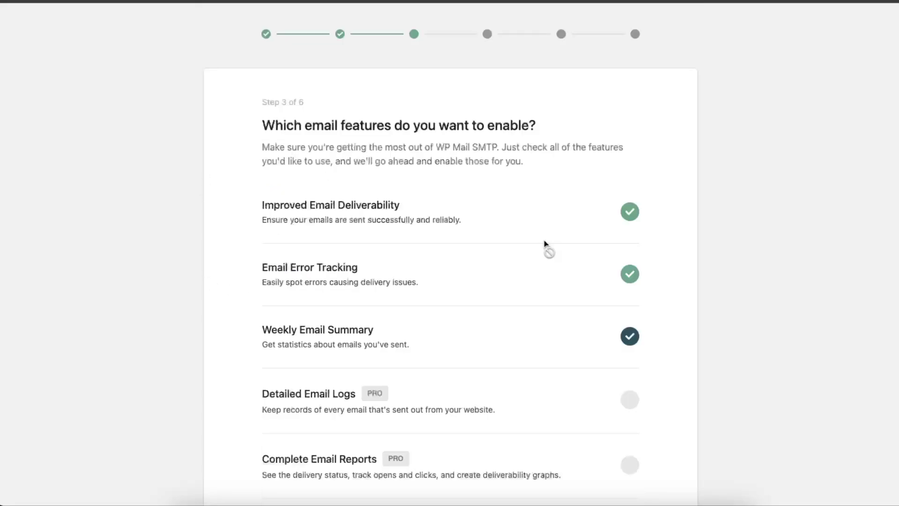
Step: Continue past the email features and recommendations steps, then skip the license key
scroll(532, 277, down, 5)
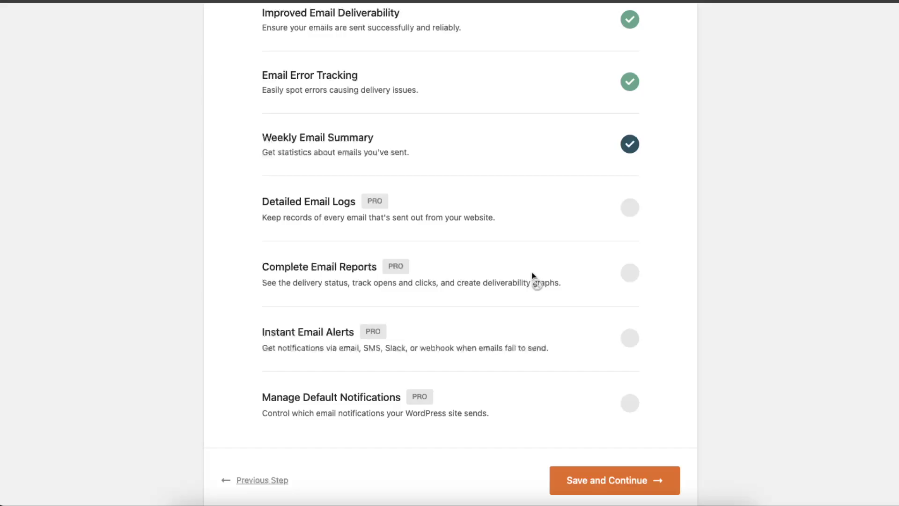
scroll(399, 279, up, 5)
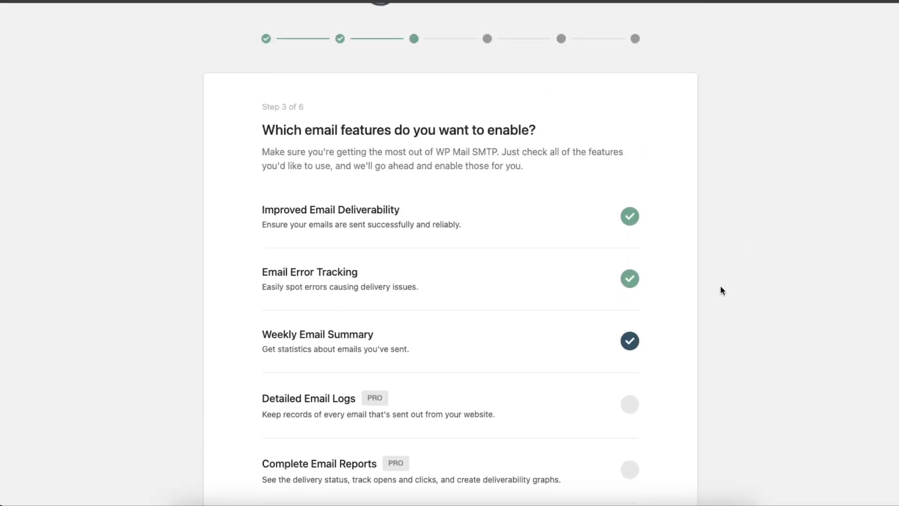
scroll(684, 319, down, 5)
scroll(649, 336, down, 1)
click(628, 406)
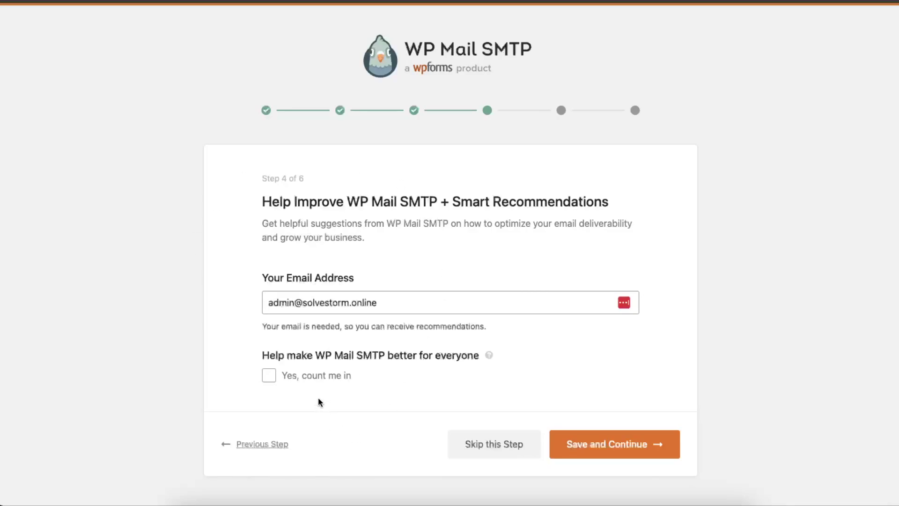
click(670, 444)
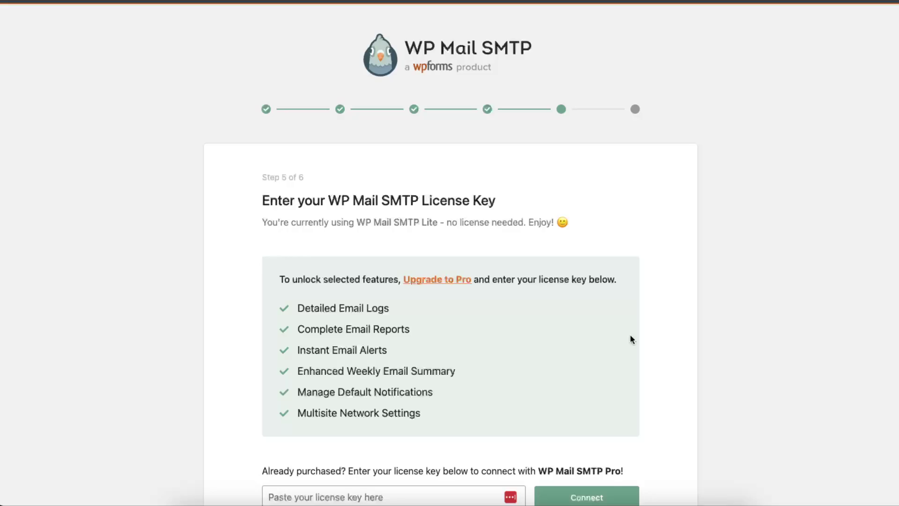
scroll(630, 338, down, 5)
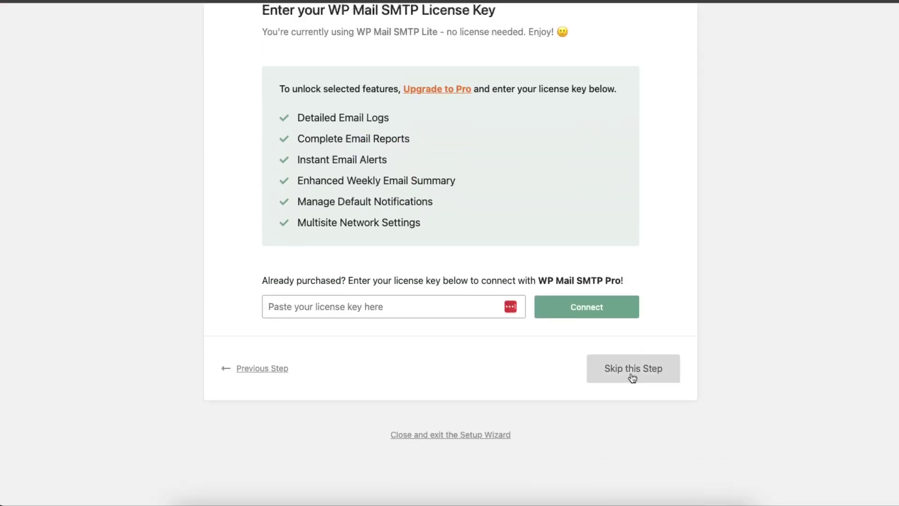
click(634, 375)
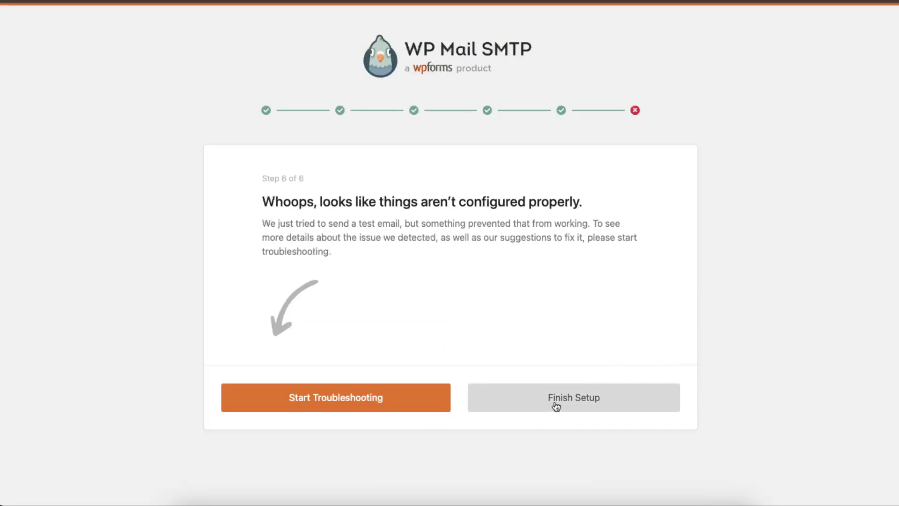
Step: Start troubleshooting and review the Other SMTP settings: host solvestormtest, TLS, port 587
click(388, 398)
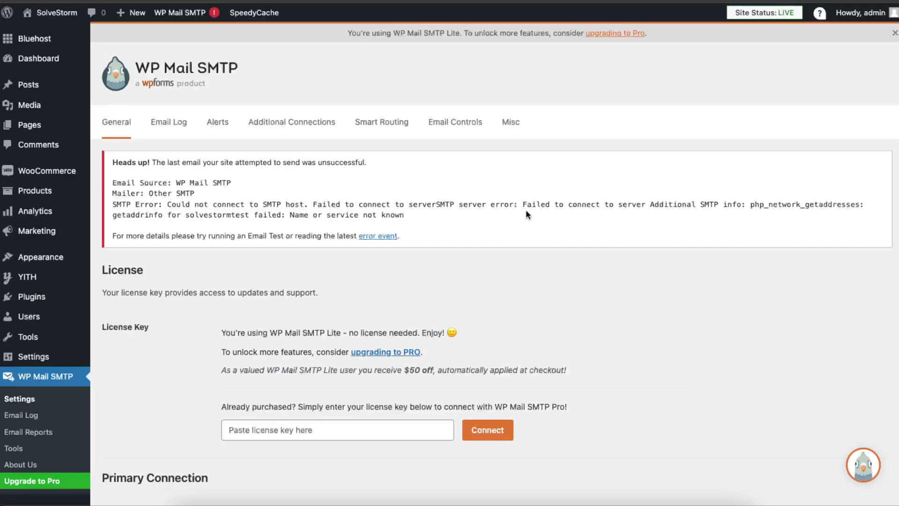
scroll(621, 263, down, 10)
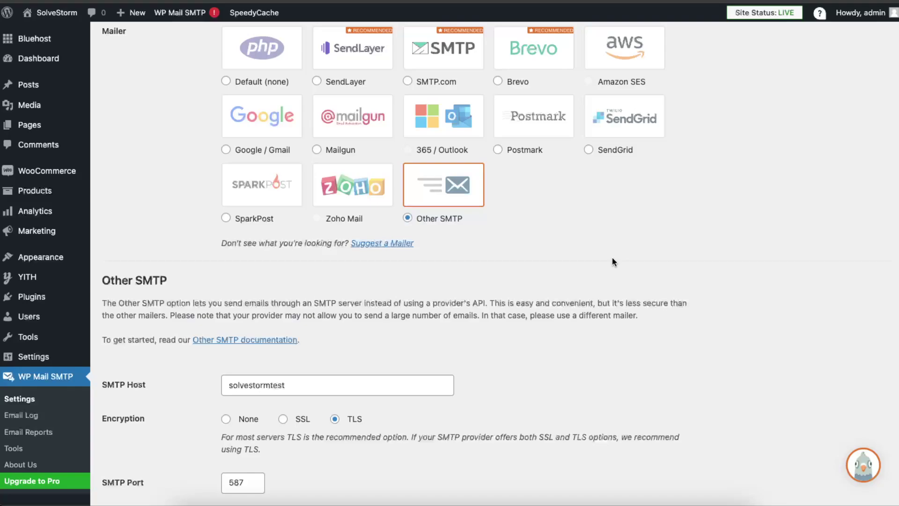